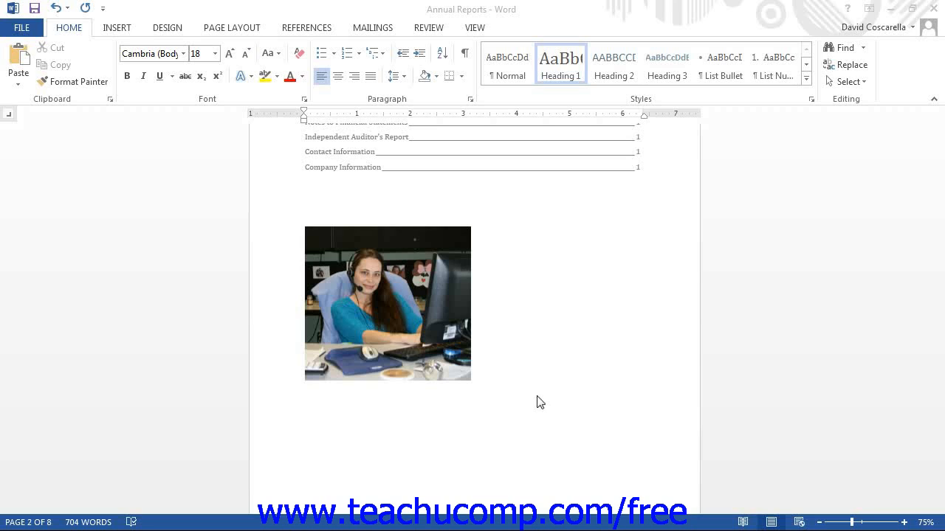
# Step: Select the desk photo on page 2 and show the Picture Tools Format tab
pyautogui.click(427, 302)
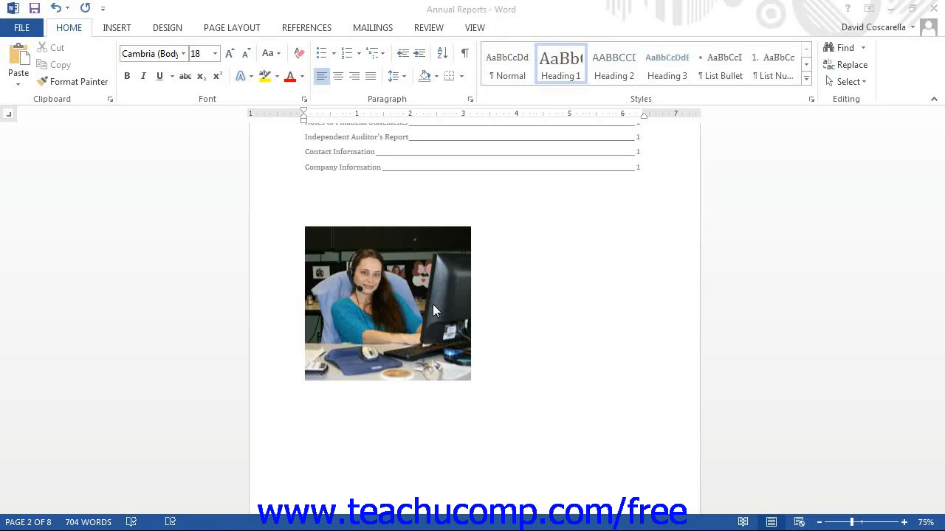
pyautogui.click(426, 301)
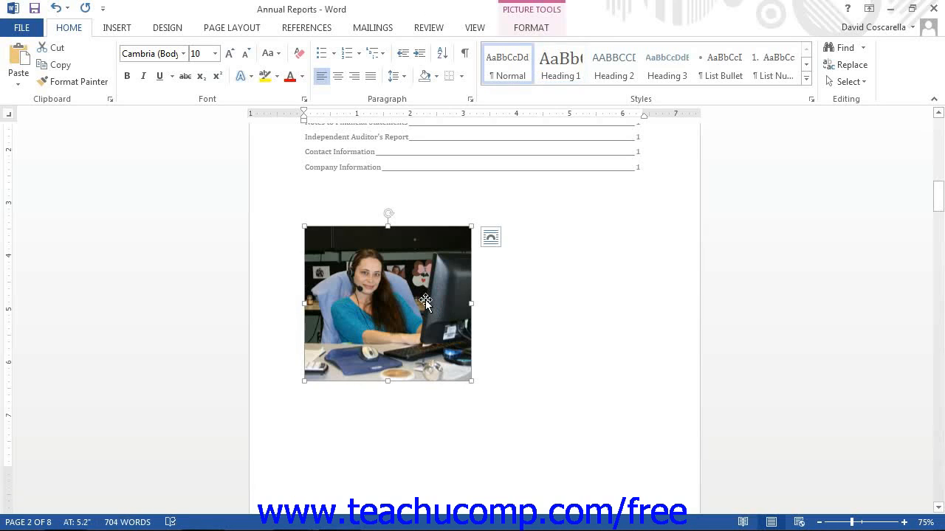
pyautogui.click(532, 32)
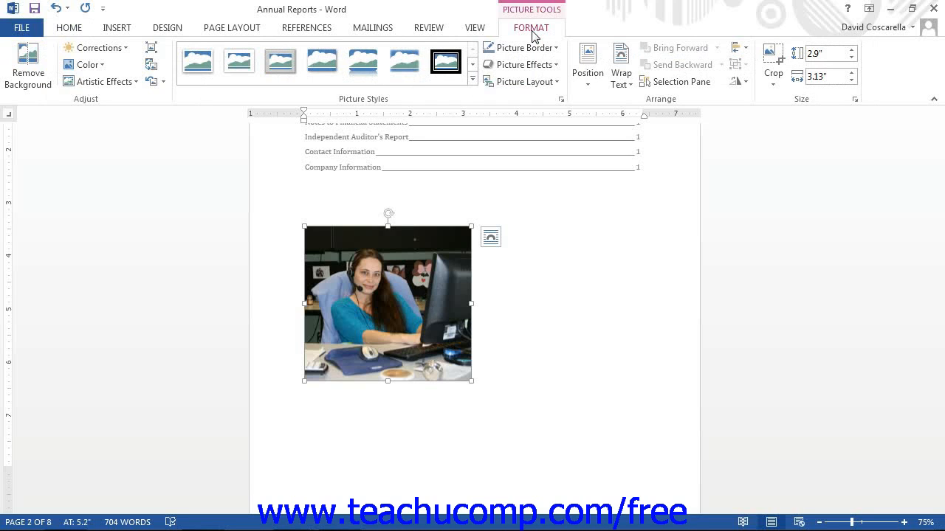
pyautogui.click(569, 274)
pyautogui.click(32, 76)
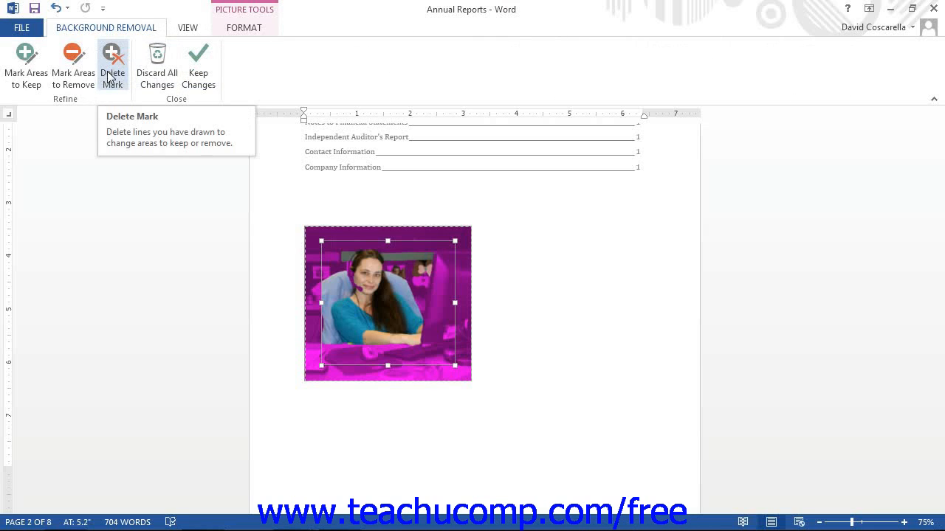
pyautogui.click(198, 72)
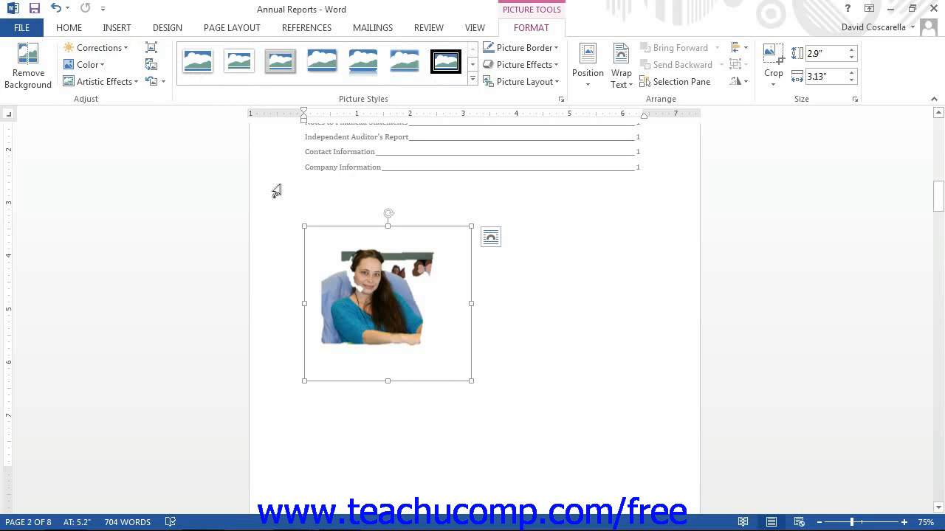
pyautogui.click(28, 67)
pyautogui.click(157, 70)
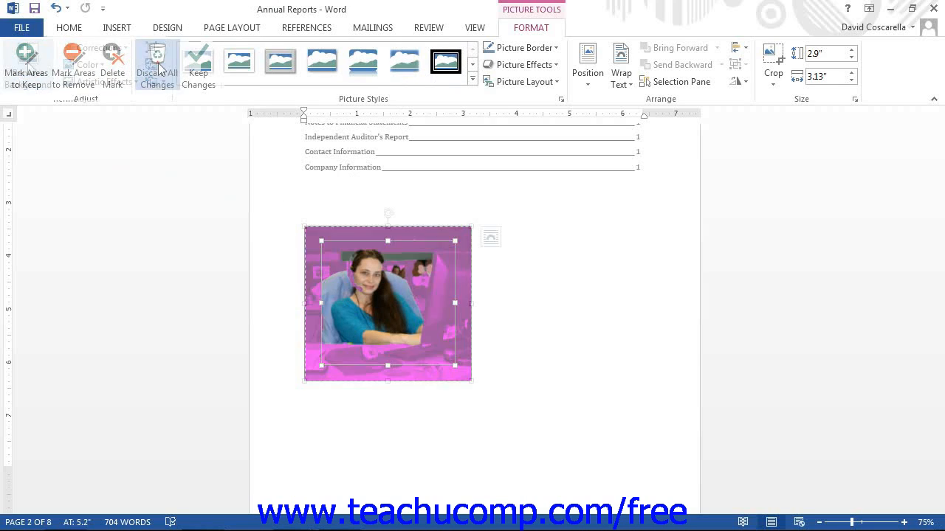
pyautogui.click(153, 81)
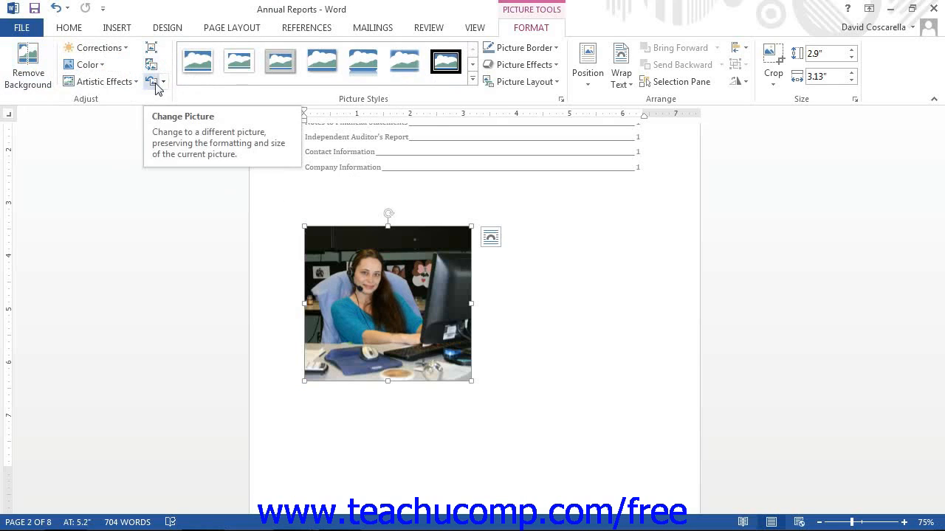
pyautogui.click(106, 48)
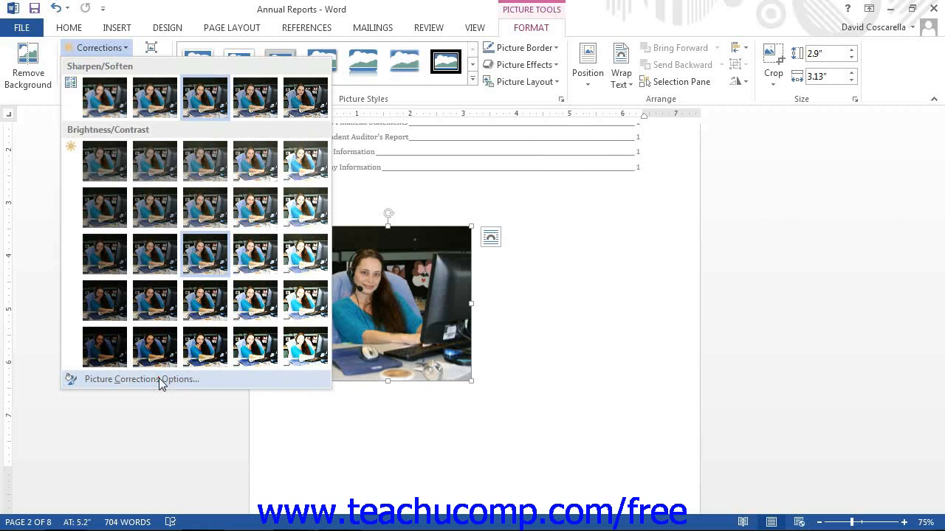
pyautogui.click(159, 377)
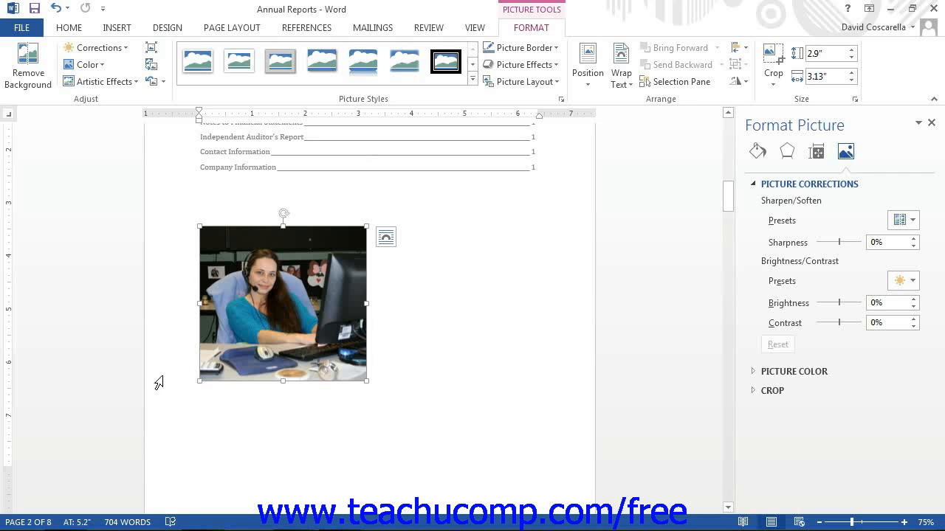
pyautogui.click(932, 124)
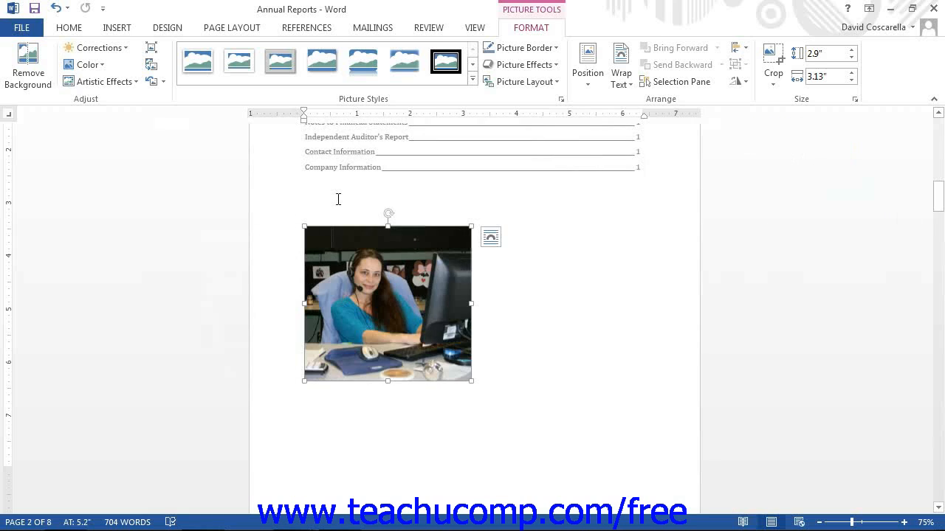
pyautogui.click(87, 67)
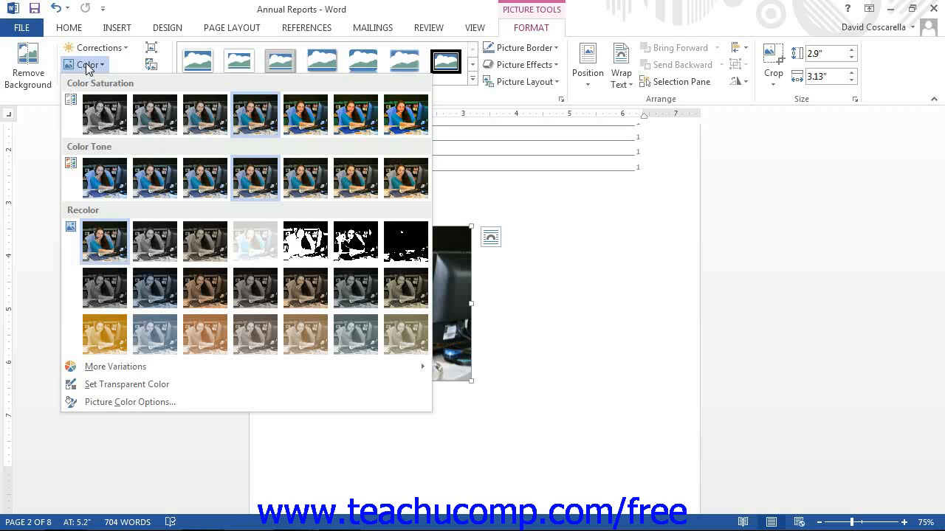
pyautogui.moveTo(88, 367)
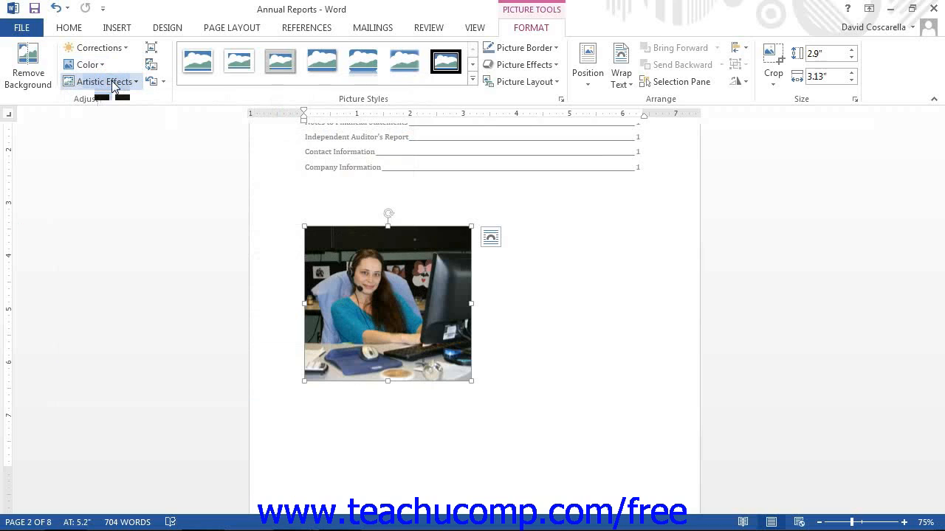
pyautogui.click(111, 81)
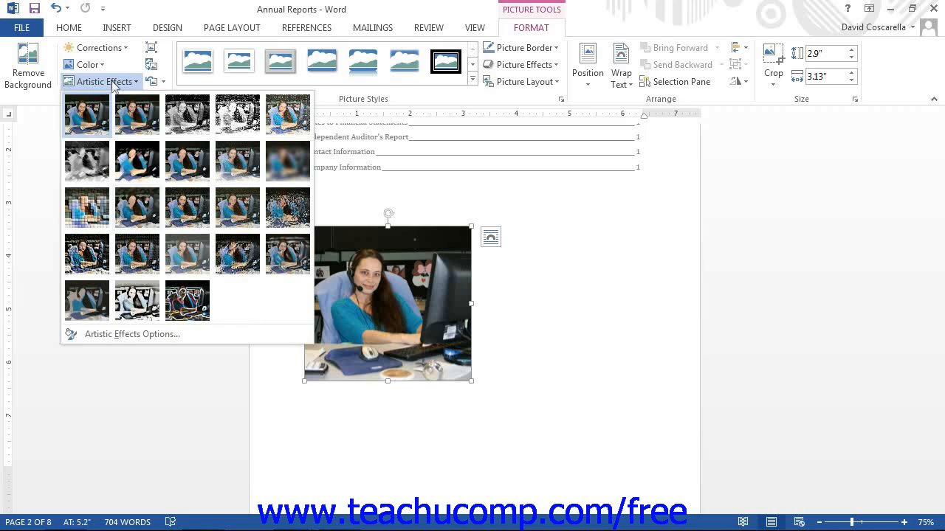
pyautogui.click(111, 336)
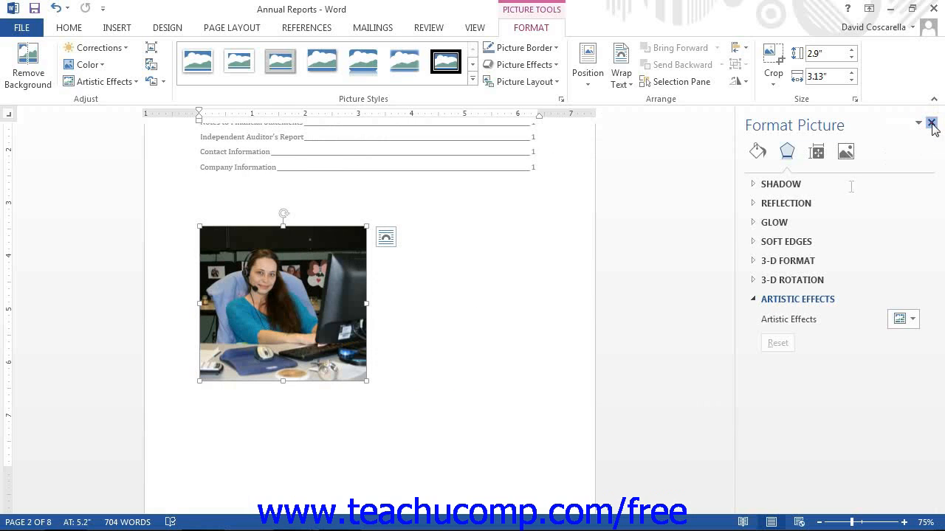
pyautogui.click(932, 123)
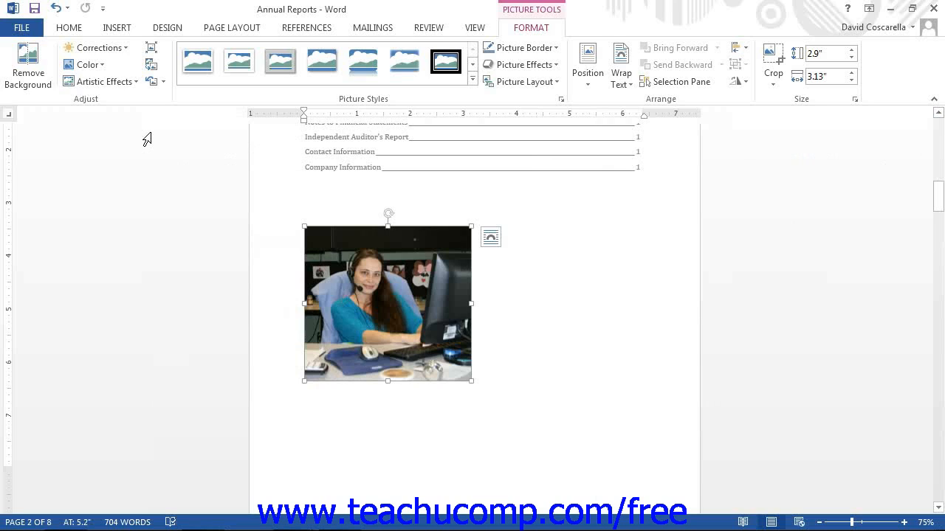
# Step: Compress just this photo at document resolution, deleting its cropped areas
pyautogui.click(152, 56)
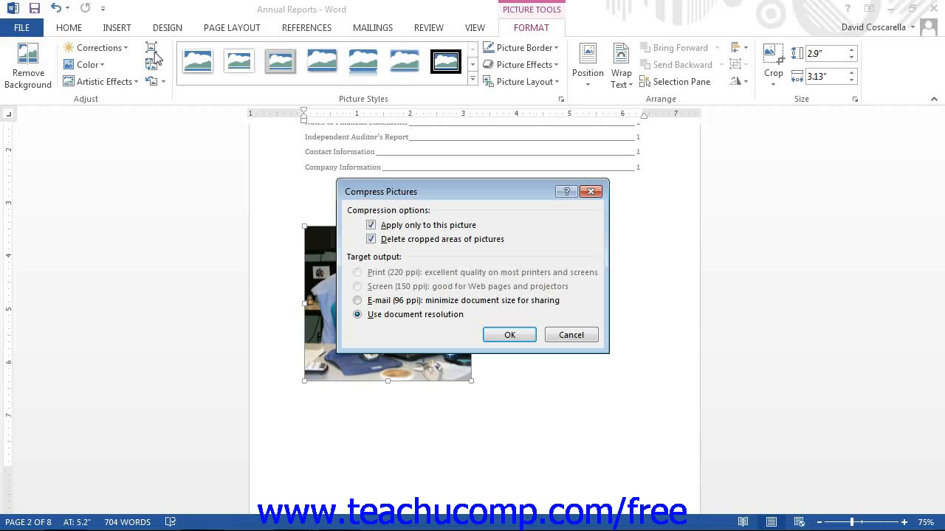
pyautogui.click(370, 226)
pyautogui.press('Return')
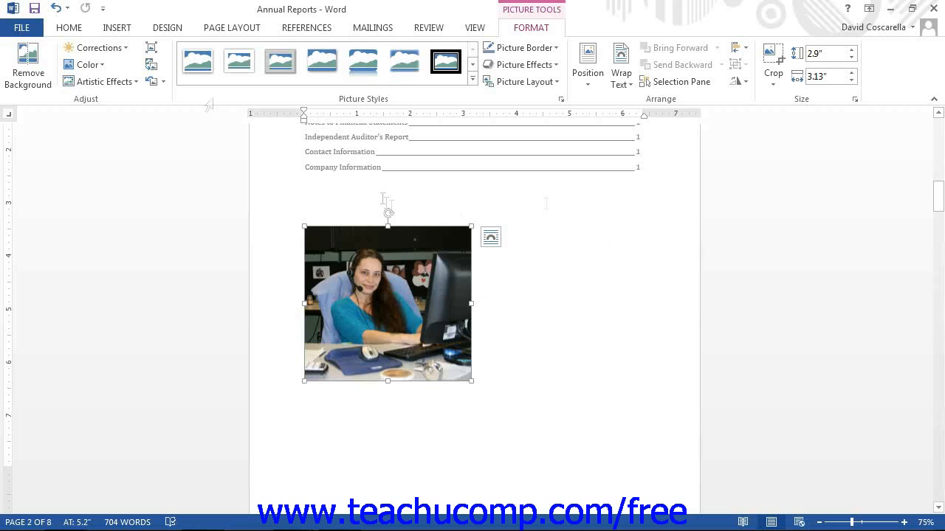
pyautogui.click(151, 67)
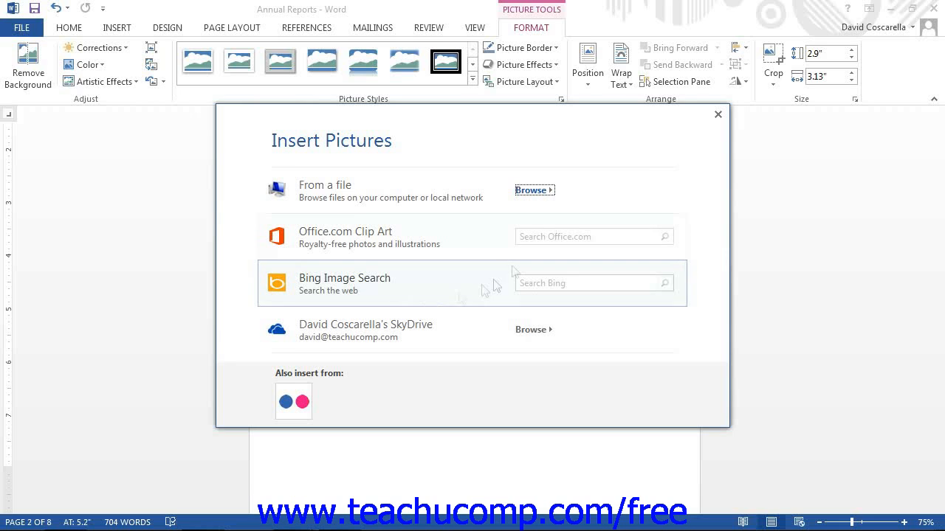
pyautogui.click(718, 114)
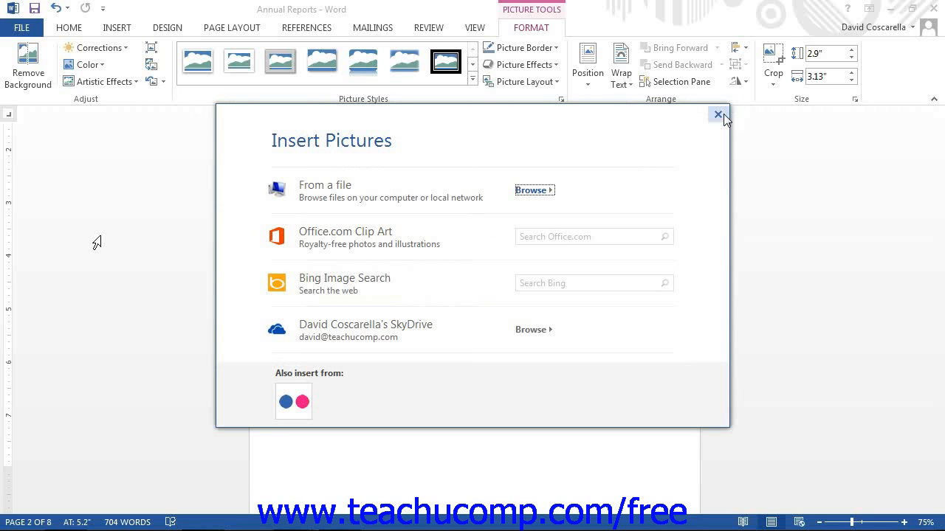
pyautogui.click(717, 114)
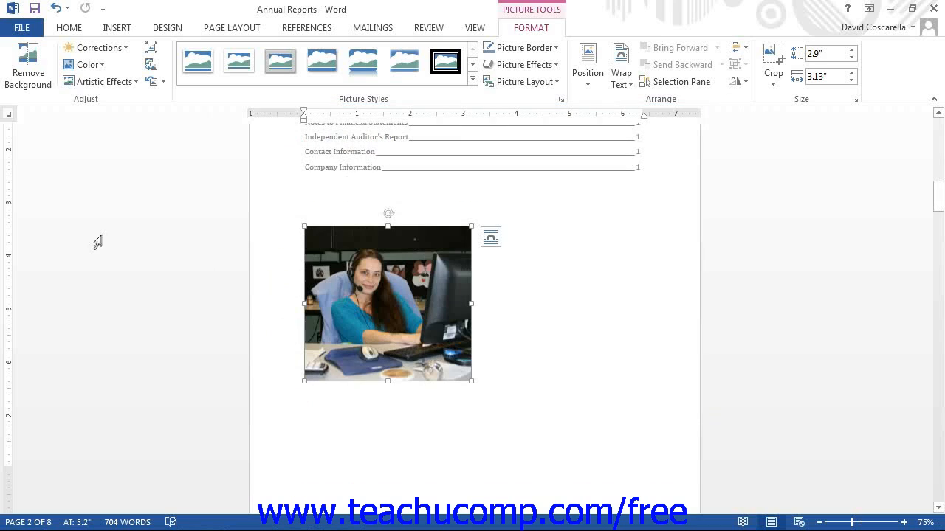
pyautogui.click(163, 82)
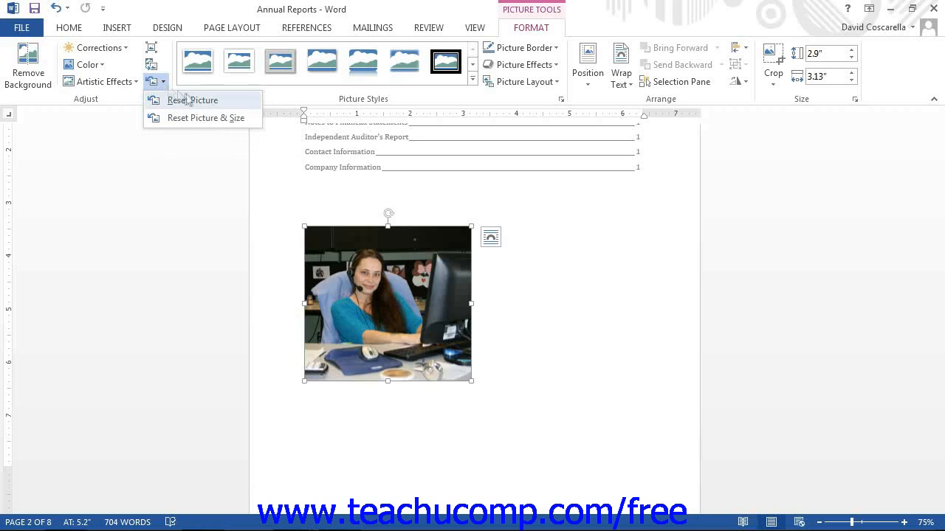
pyautogui.click(193, 118)
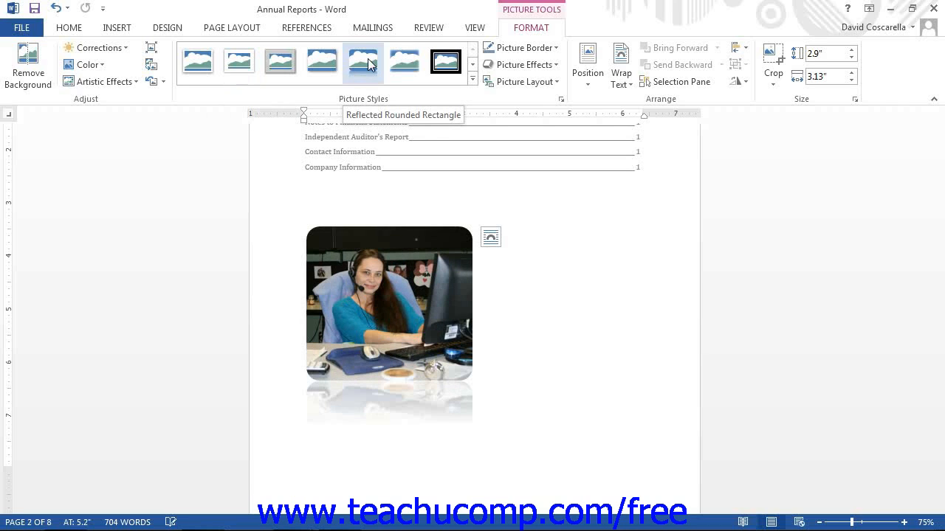
# Step: Open the Picture Border menu to show its colour, weight and dash options
pyautogui.click(533, 48)
pyautogui.click(533, 48)
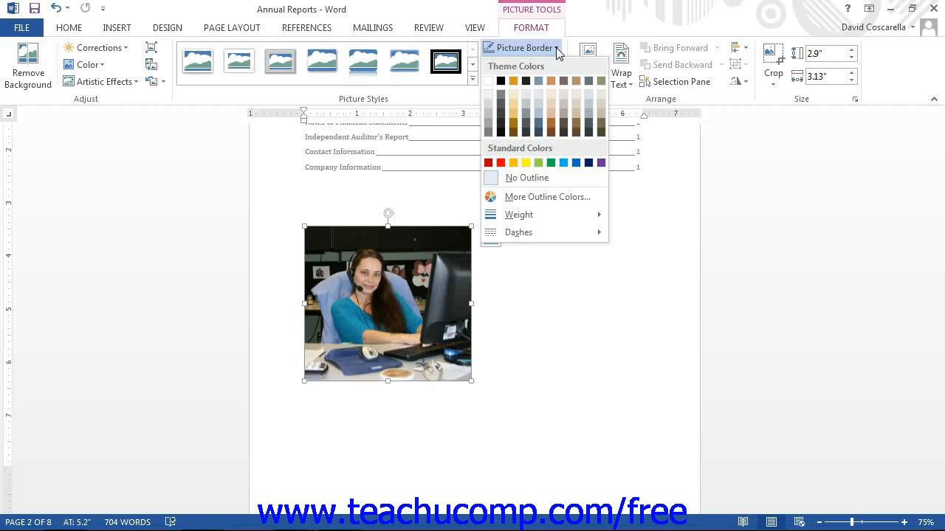
# Step: Display the border Weight list, ranging from ¼ pt to 6 pt
pyautogui.moveTo(557, 217)
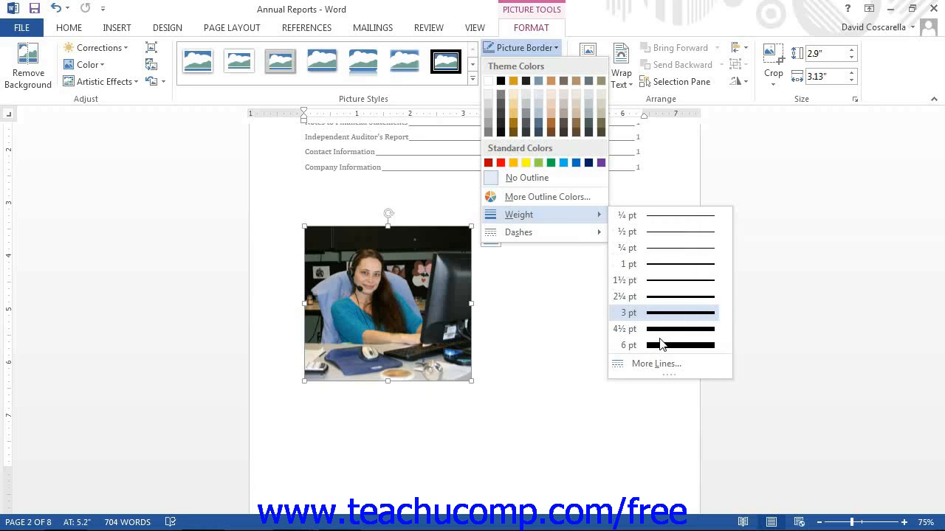
pyautogui.moveTo(586, 239)
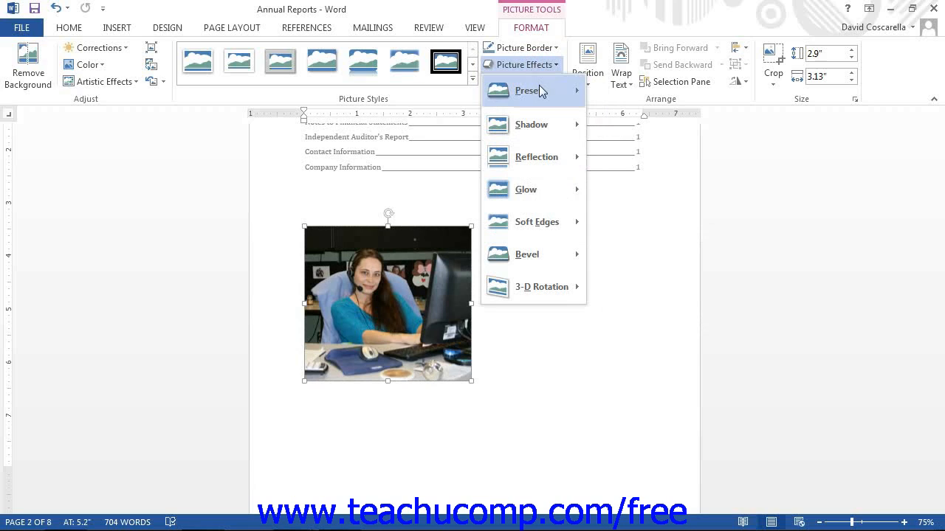
# Step: Browse the Picture Effects categories, then close the menu and deselect the photo
pyautogui.moveTo(541, 90)
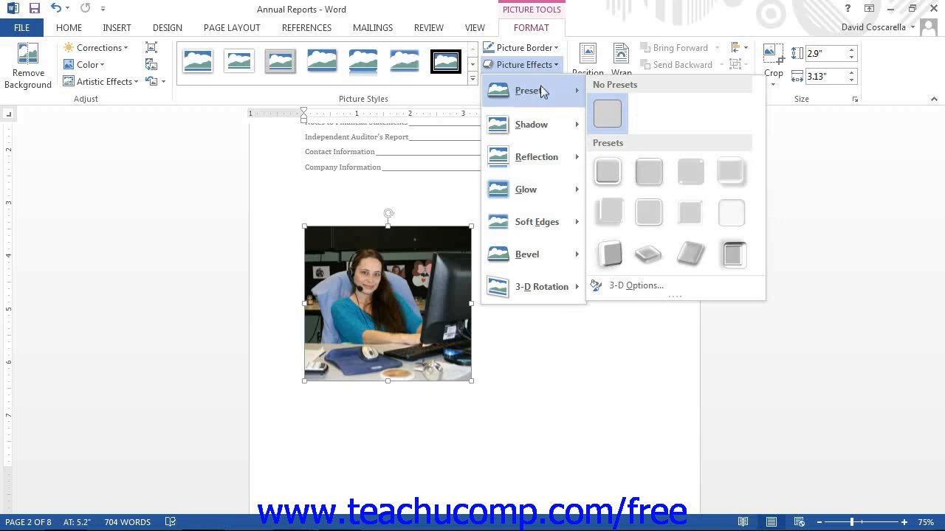
pyautogui.moveTo(560, 124)
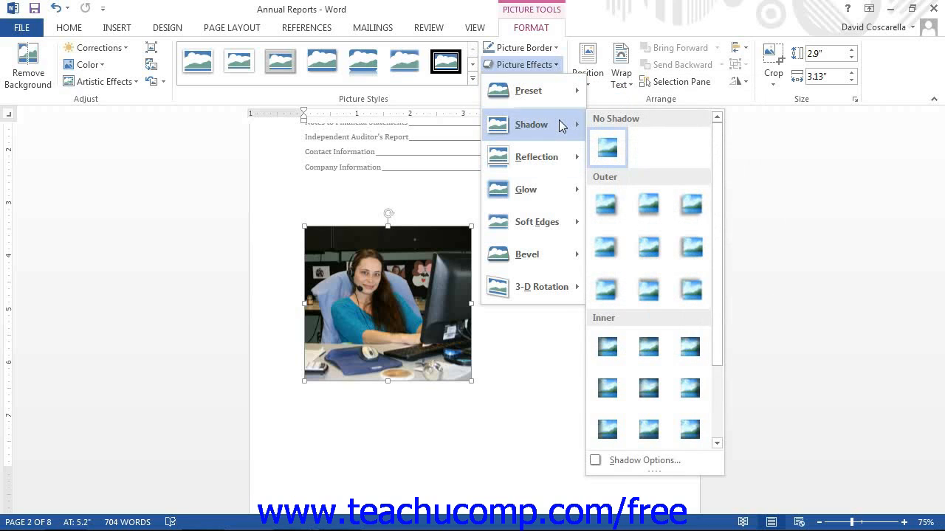
pyautogui.moveTo(558, 152)
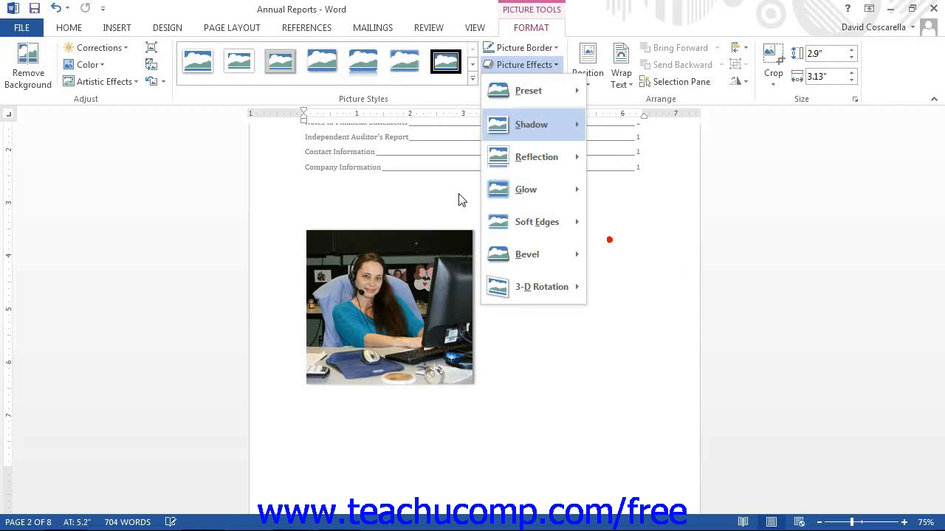
pyautogui.click(459, 199)
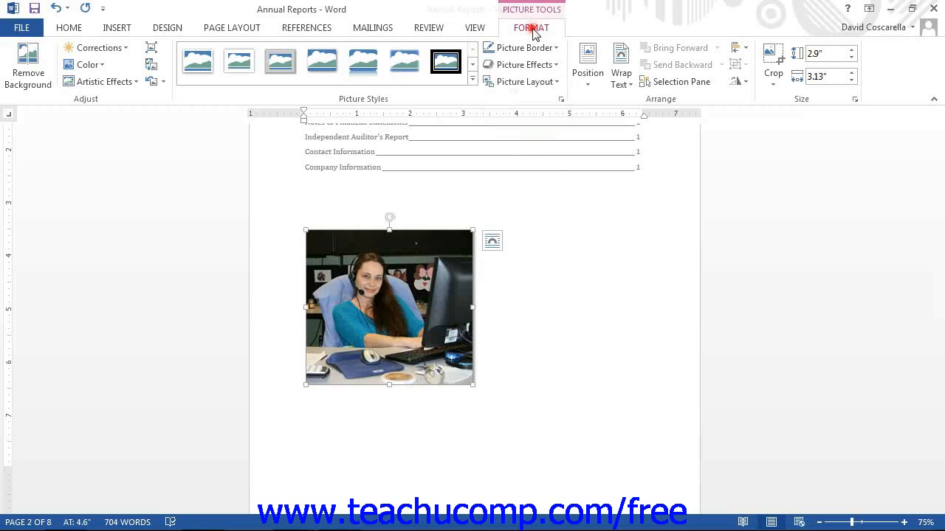
pyautogui.click(525, 83)
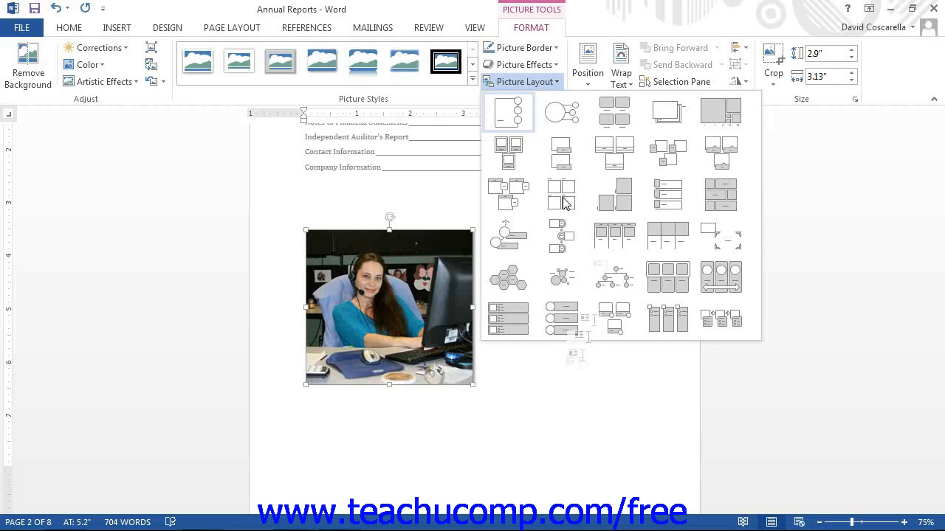
pyautogui.click(663, 106)
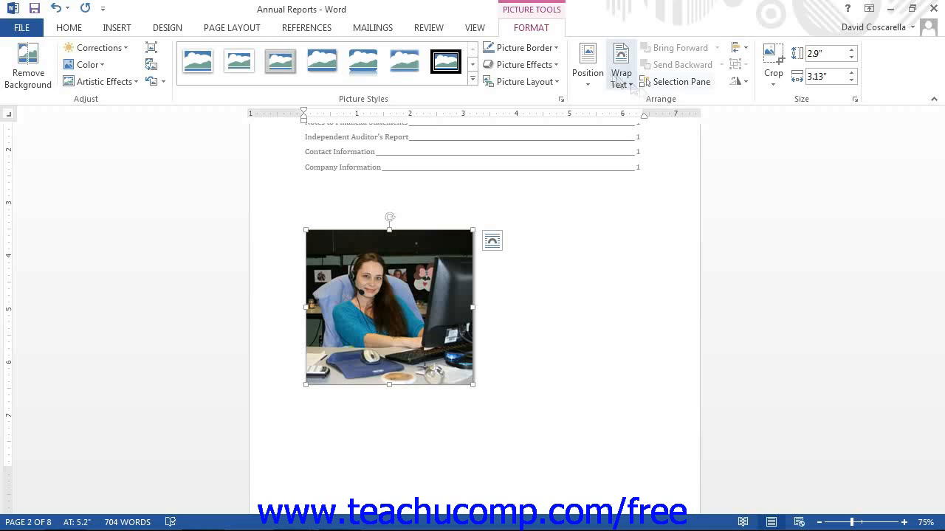
pyautogui.click(588, 74)
pyautogui.click(589, 79)
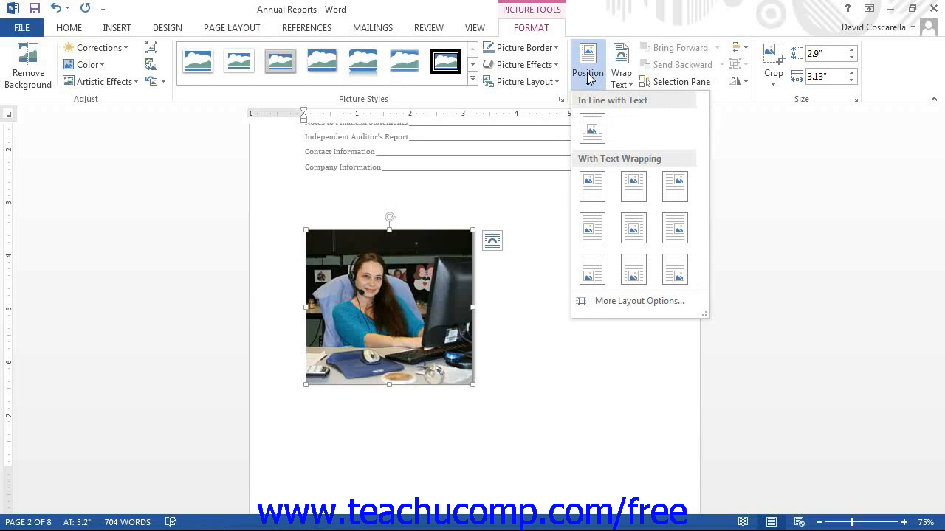
pyautogui.click(588, 79)
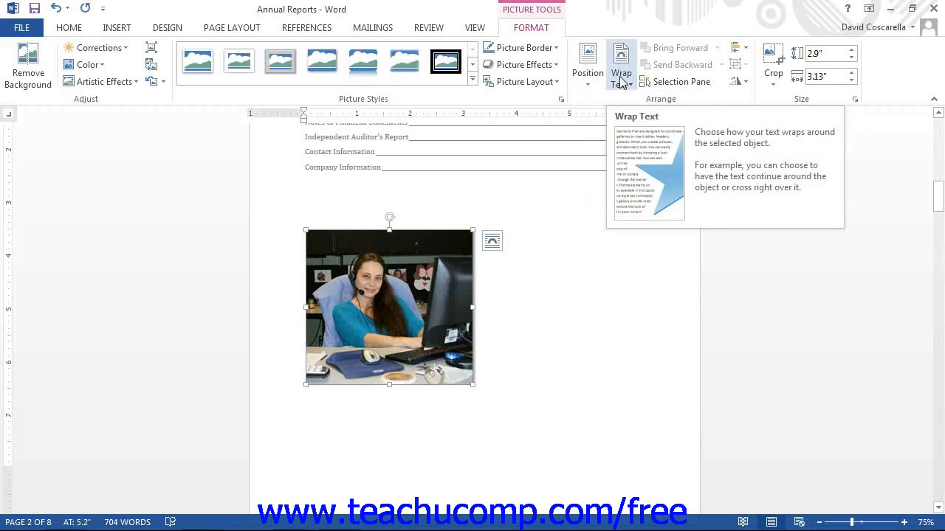
pyautogui.click(621, 82)
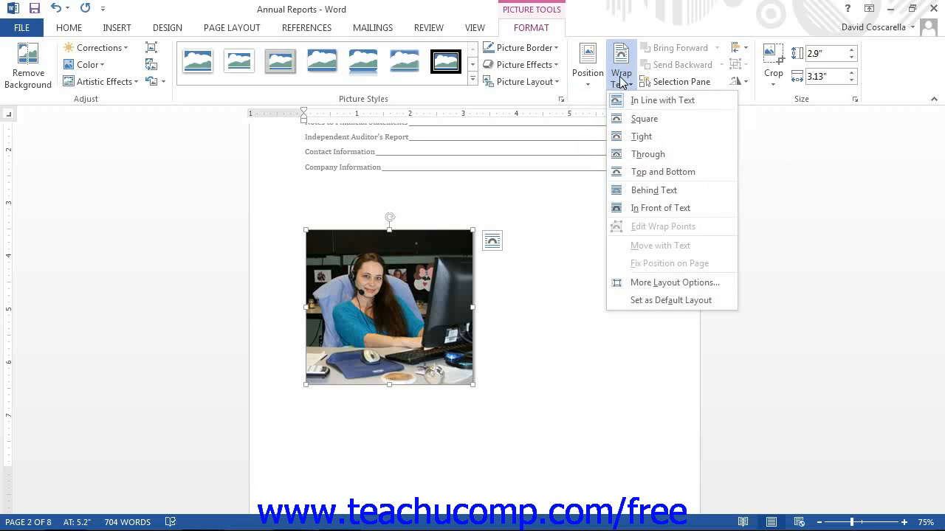
pyautogui.click(621, 82)
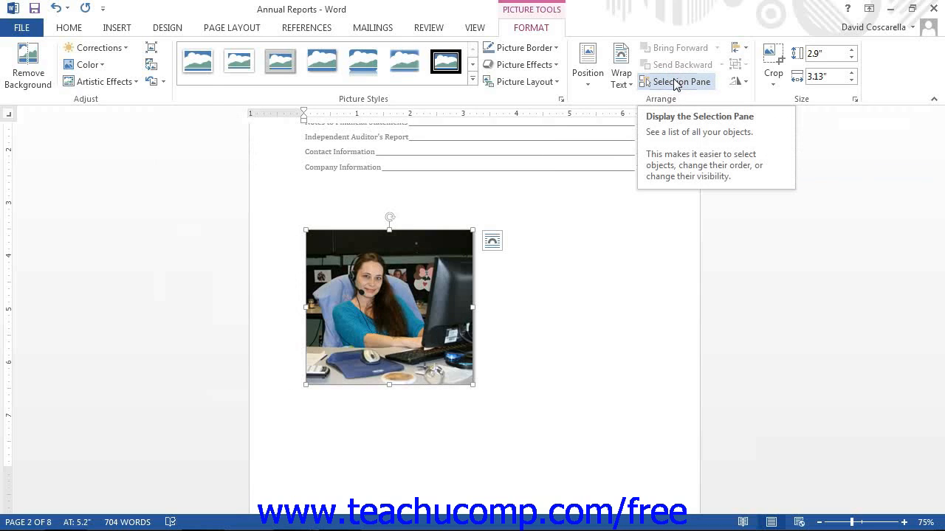
pyautogui.click(674, 82)
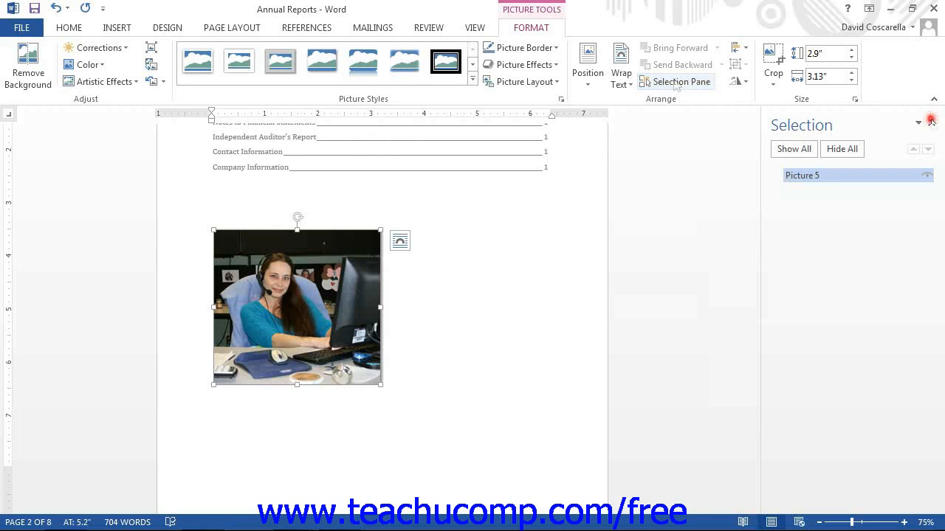
pyautogui.click(930, 120)
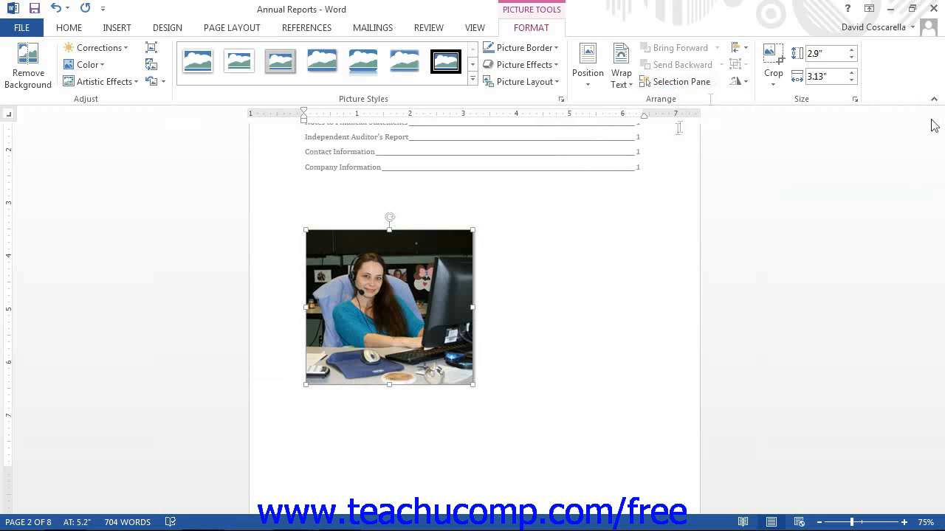
pyautogui.click(736, 48)
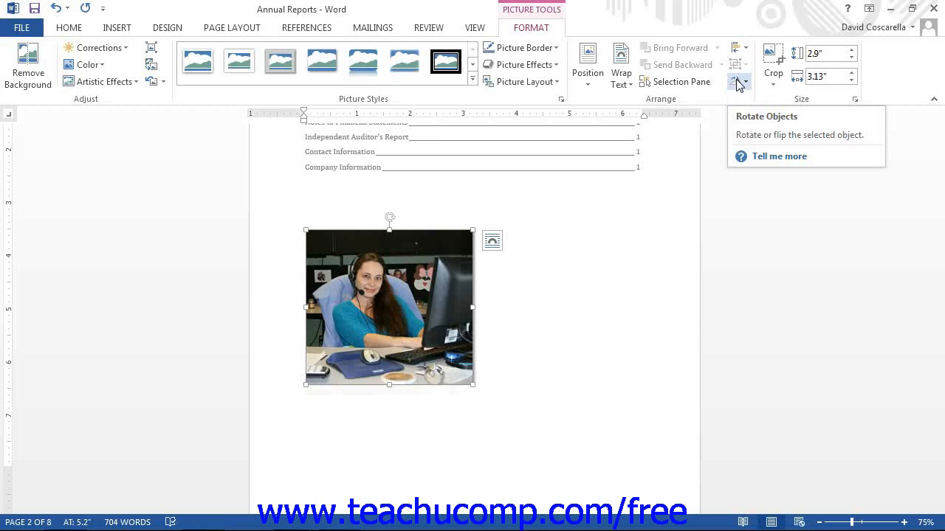
pyautogui.click(739, 83)
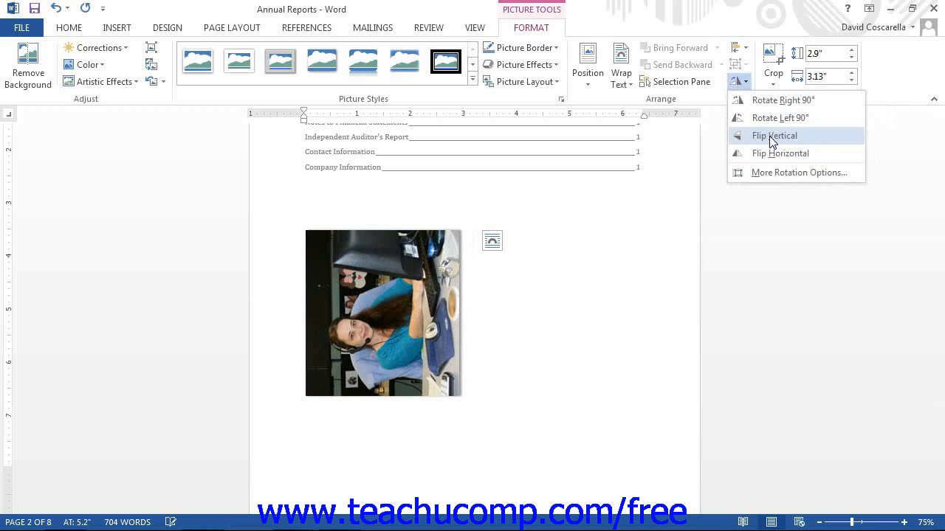
pyautogui.click(800, 99)
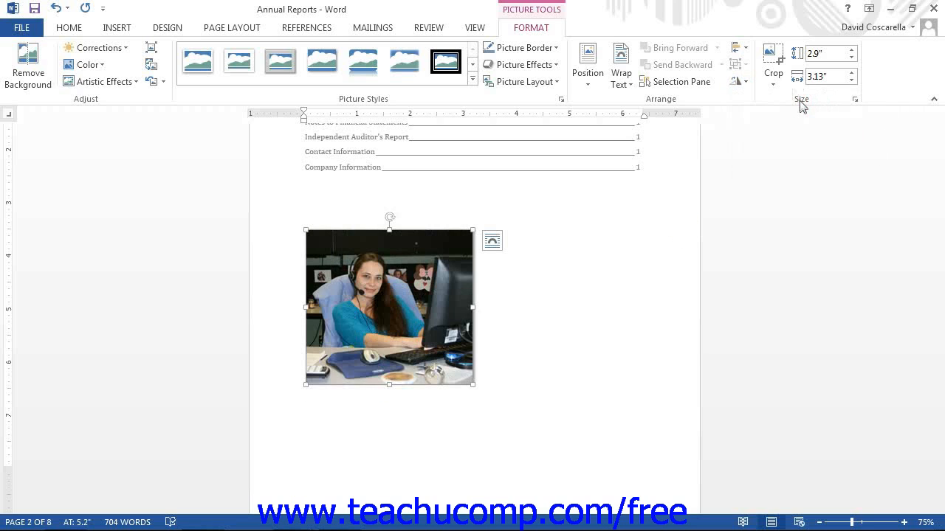
# Step: Crop the photo's top-right corner inward, easing it back to 2.56" by 2.94"
pyautogui.click(775, 68)
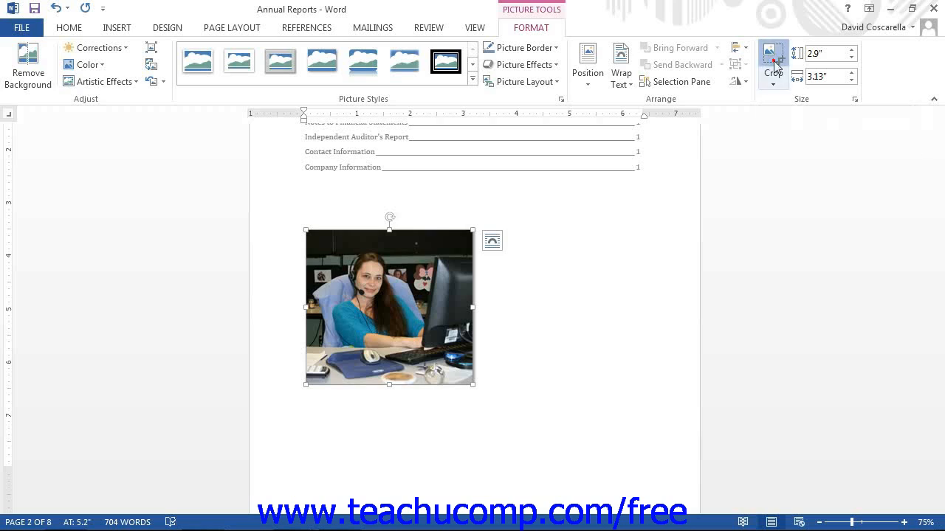
pyautogui.click(775, 67)
pyautogui.click(775, 66)
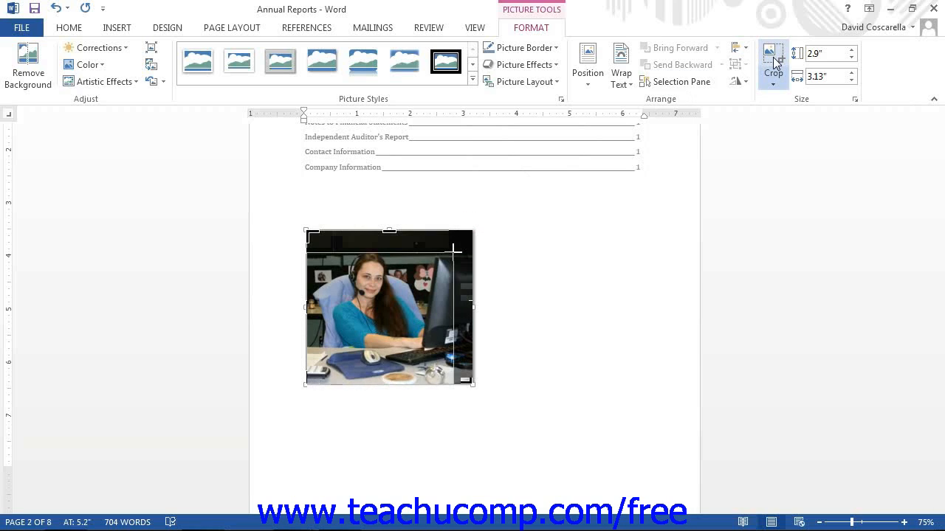
pyautogui.moveTo(471, 234); pyautogui.dragTo(452, 254)
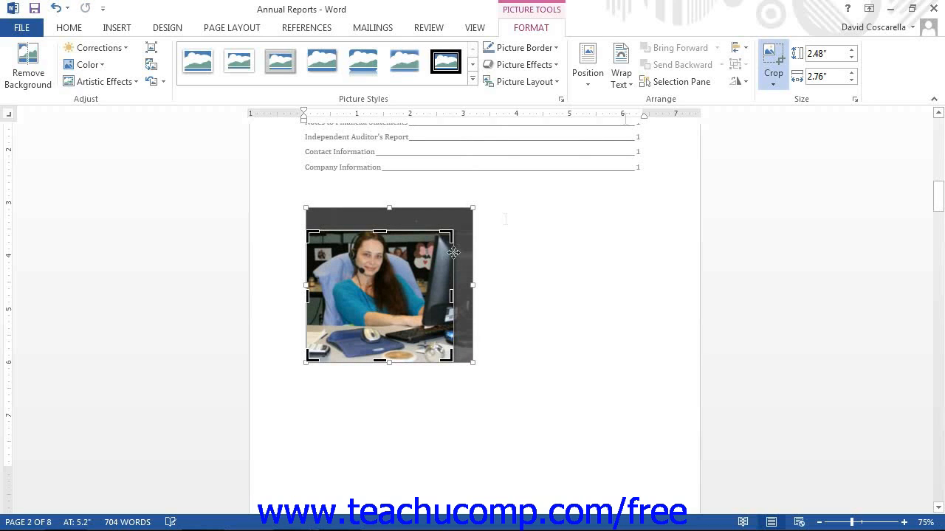
pyautogui.click(772, 60)
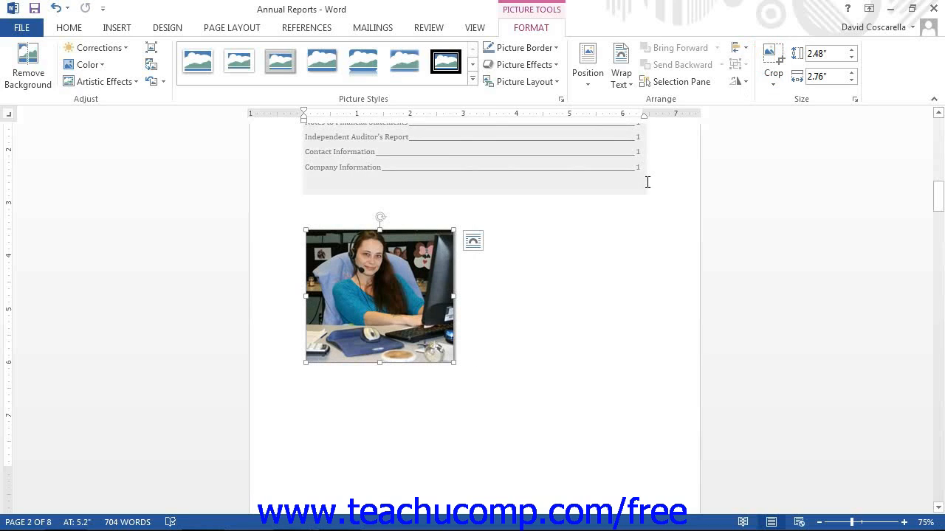
pyautogui.click(770, 57)
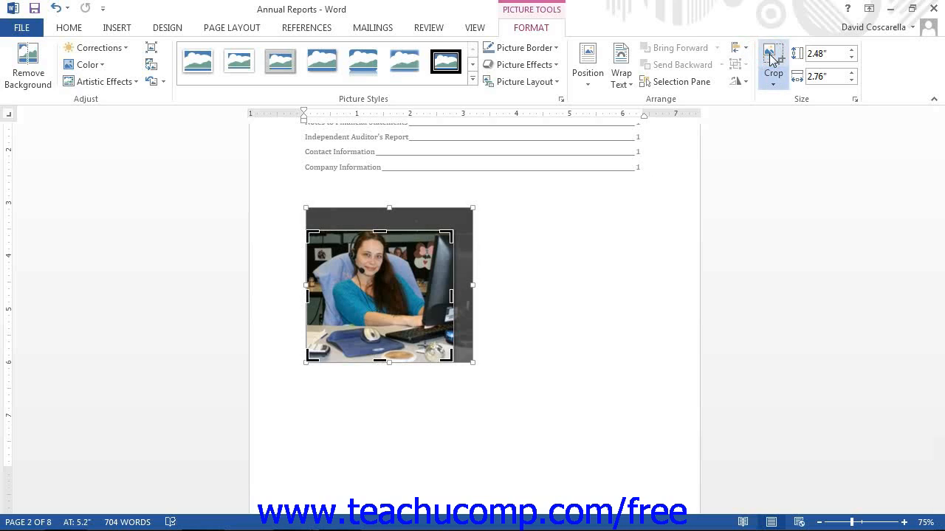
pyautogui.click(769, 55)
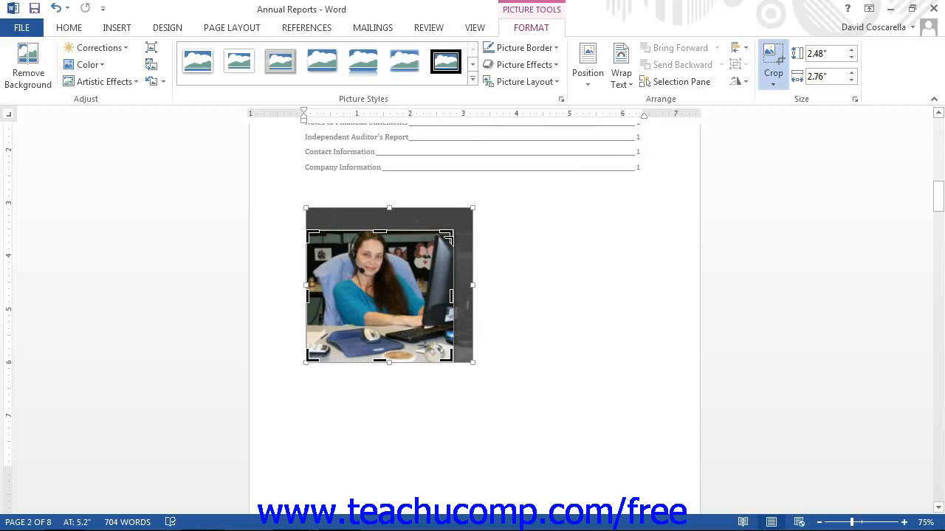
pyautogui.moveTo(448, 239); pyautogui.dragTo(458, 234)
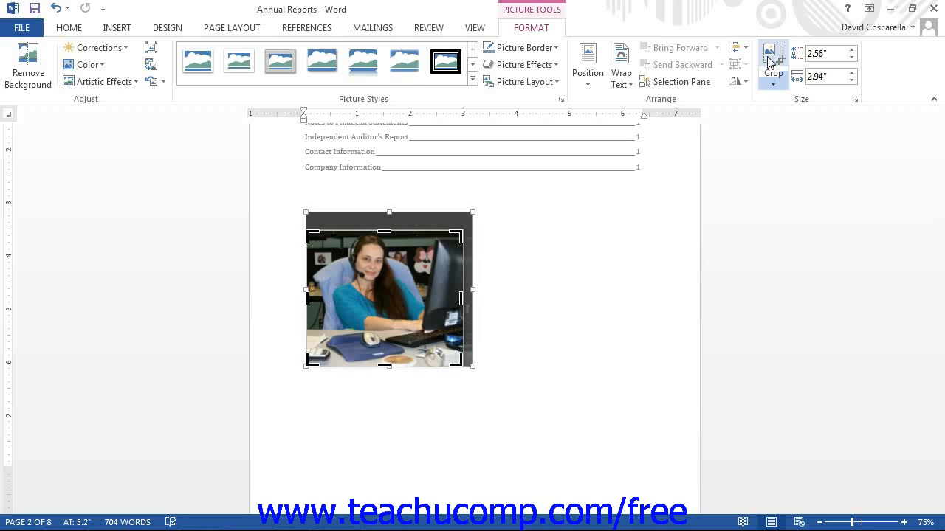
pyautogui.click(770, 62)
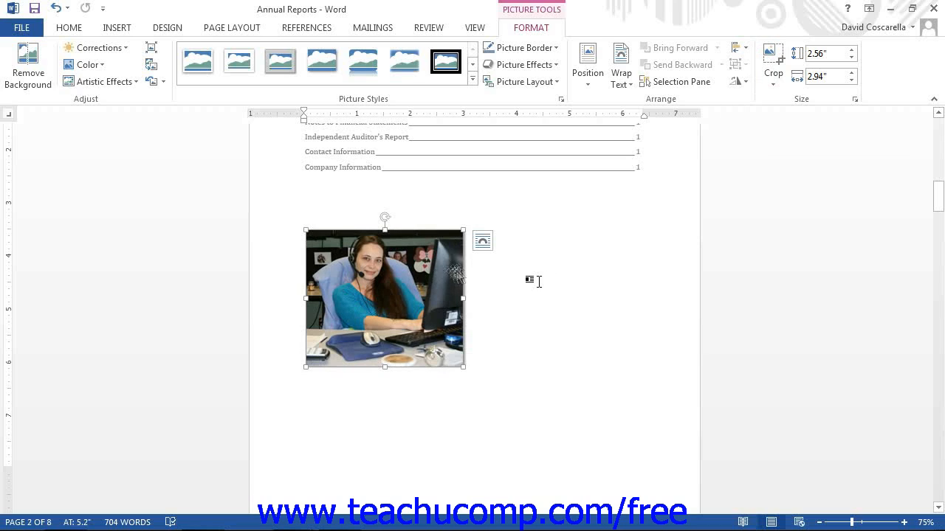
pyautogui.click(152, 85)
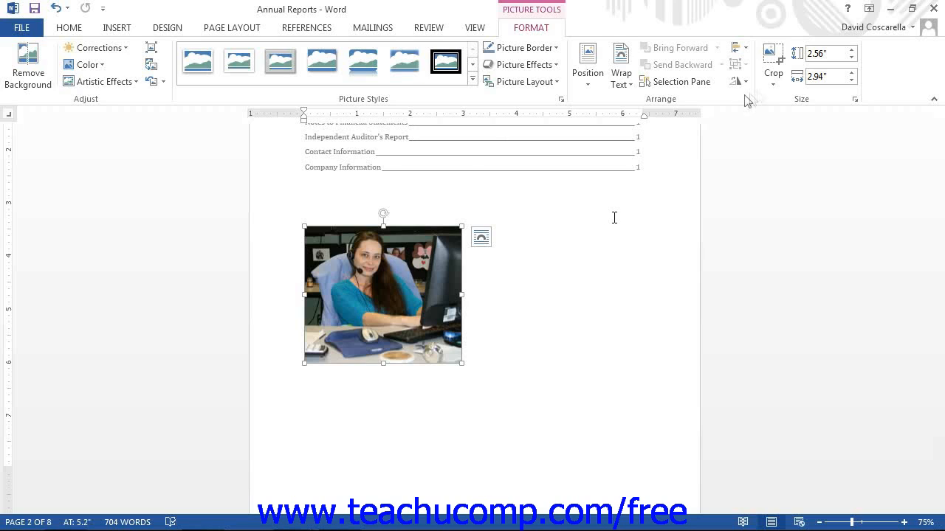
pyautogui.click(773, 79)
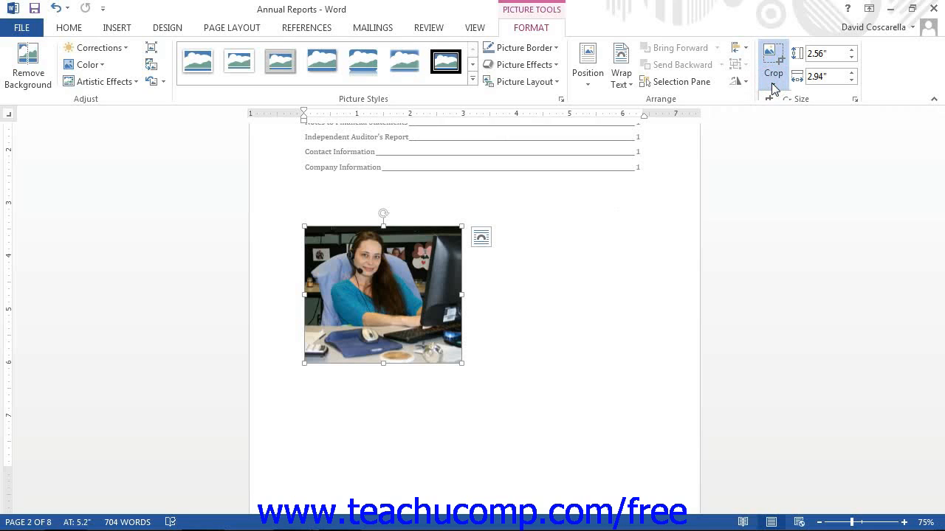
pyautogui.click(772, 87)
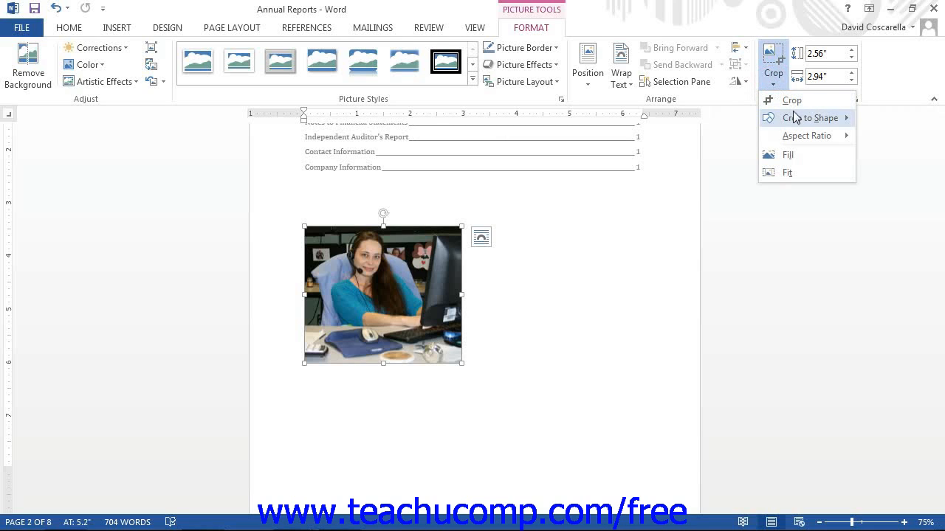
pyautogui.moveTo(770, 119)
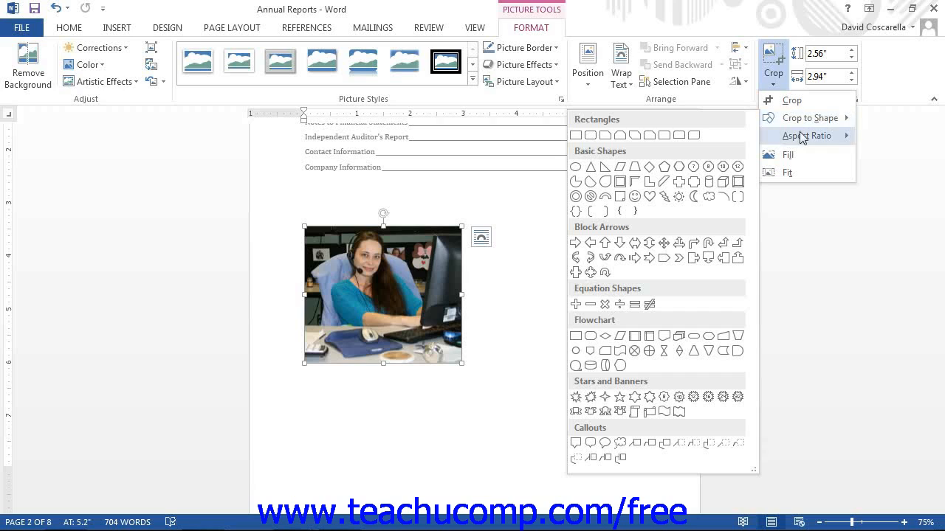
pyautogui.moveTo(802, 137)
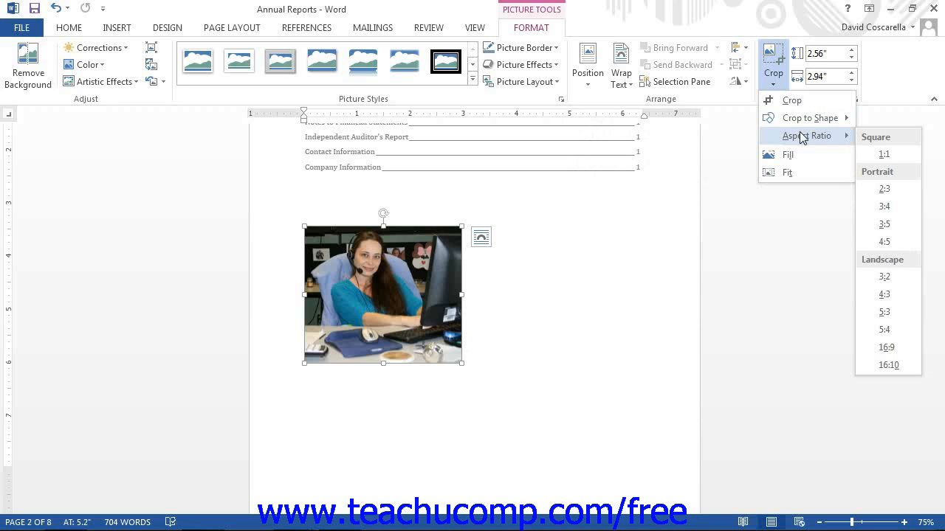
pyautogui.click(738, 153)
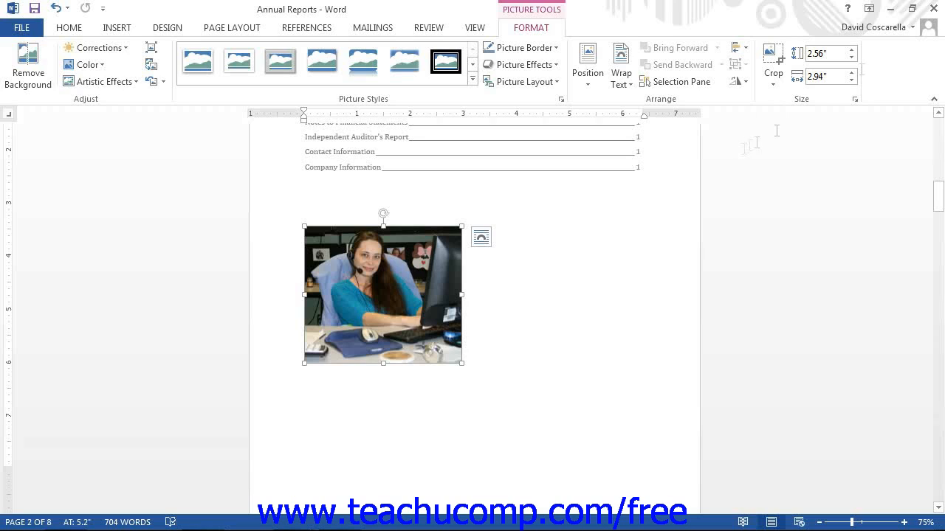
# Step: In Layout > Size, toggle Lock aspect ratio and Relative to original picture size off and on
pyautogui.click(855, 100)
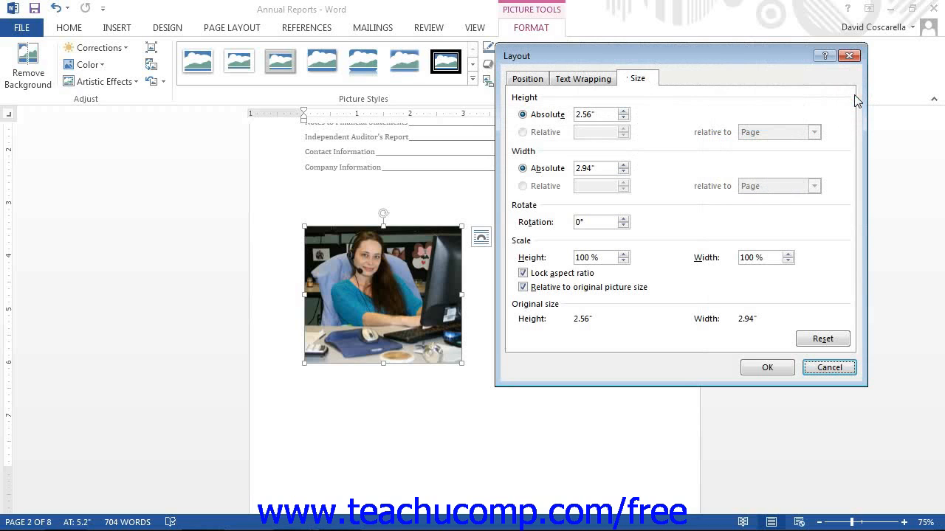
pyautogui.click(637, 80)
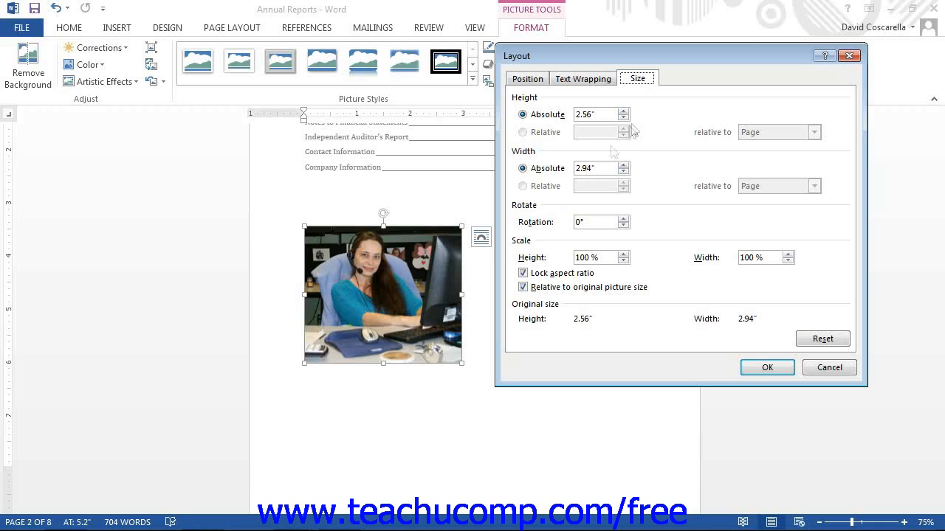
pyautogui.click(531, 274)
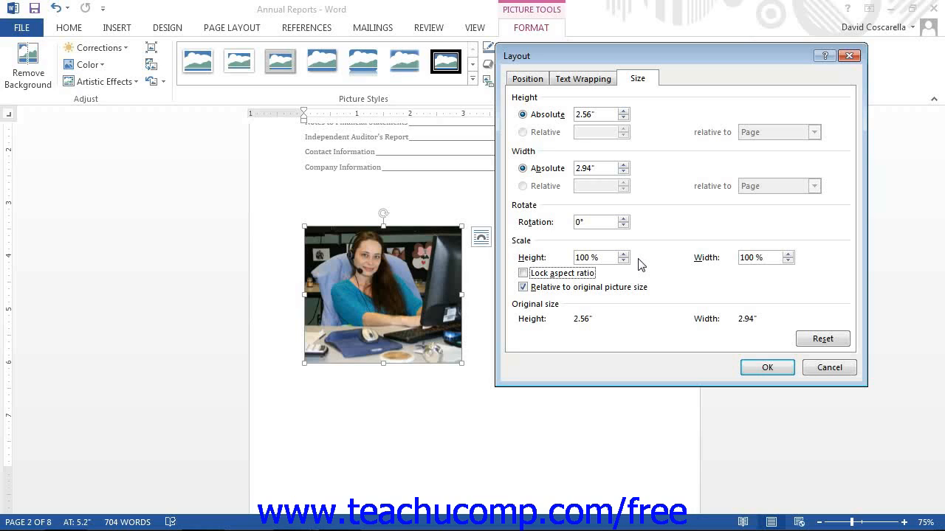
pyautogui.click(525, 275)
pyautogui.click(564, 288)
pyautogui.click(565, 290)
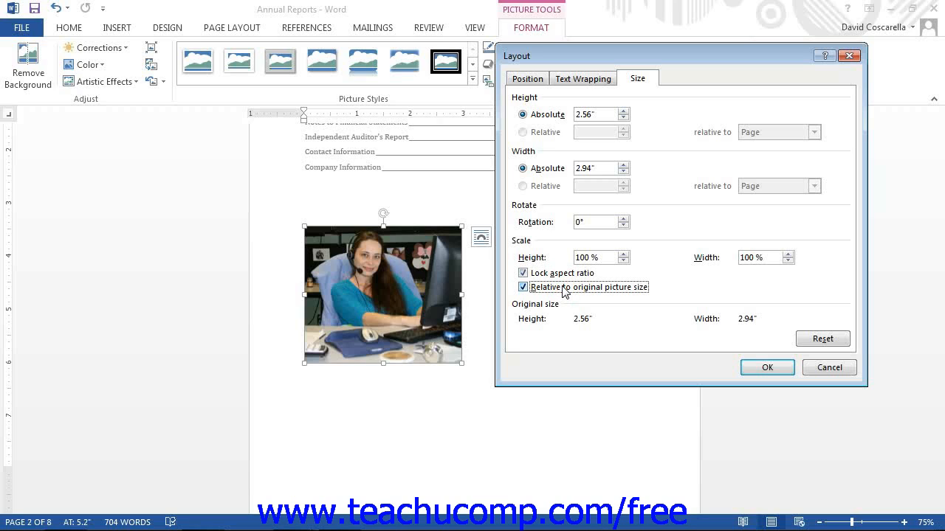